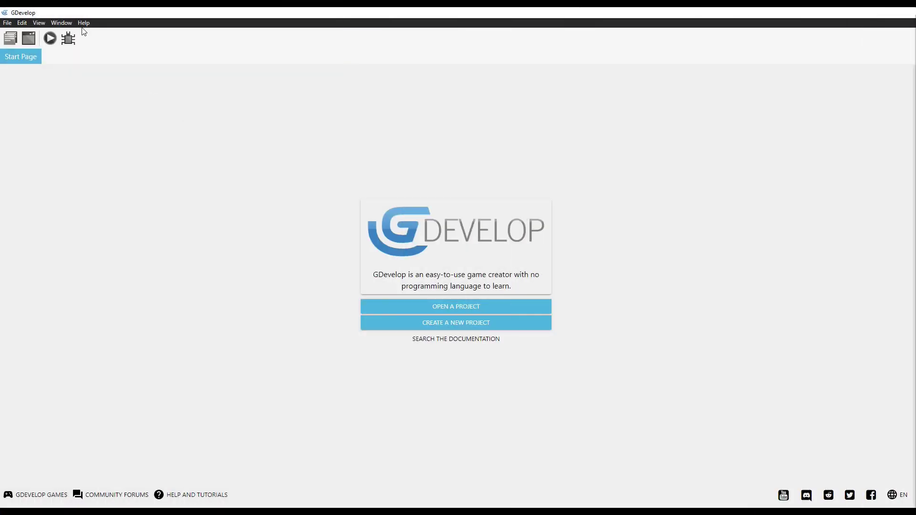
Check GDevelop's version information and read what's new in this version.
click(83, 24)
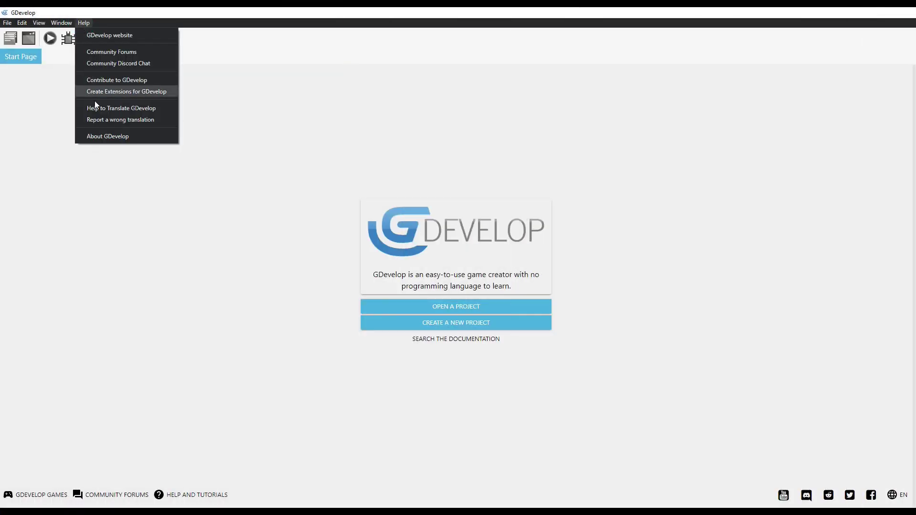
click(104, 137)
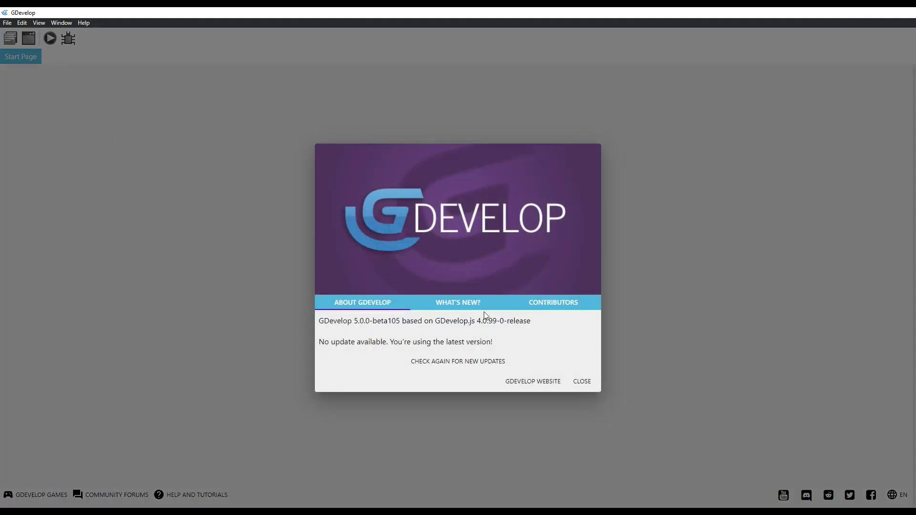
click(463, 301)
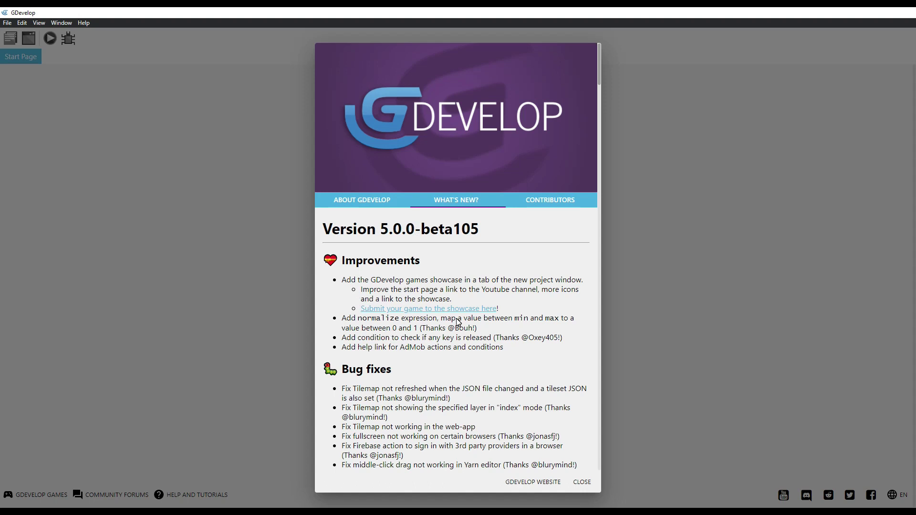
scroll(377, 428, down, 1)
scroll(377, 428, down, 2)
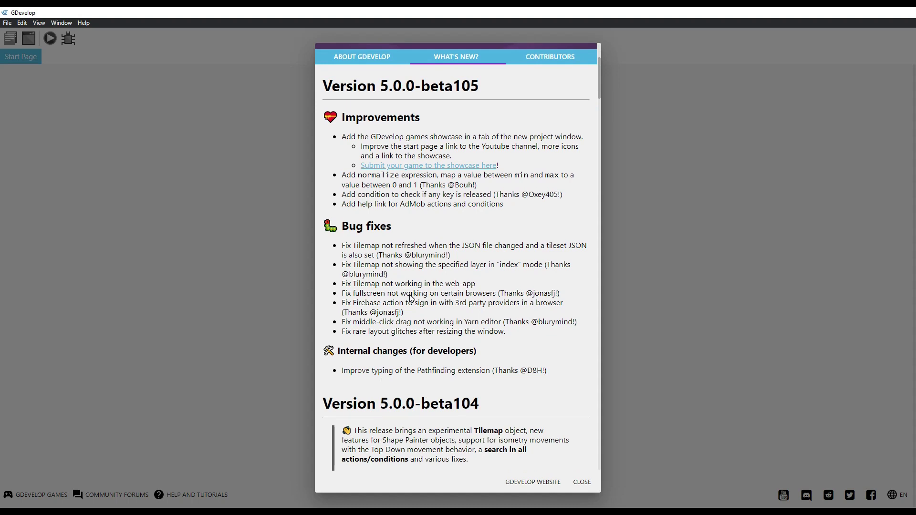
click(582, 482)
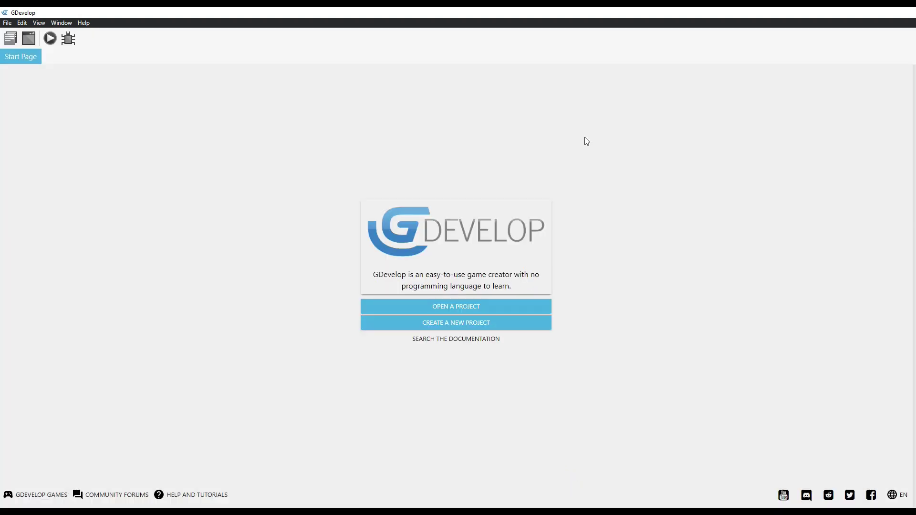
Start a new project from an empty game and add a new scene.
click(448, 323)
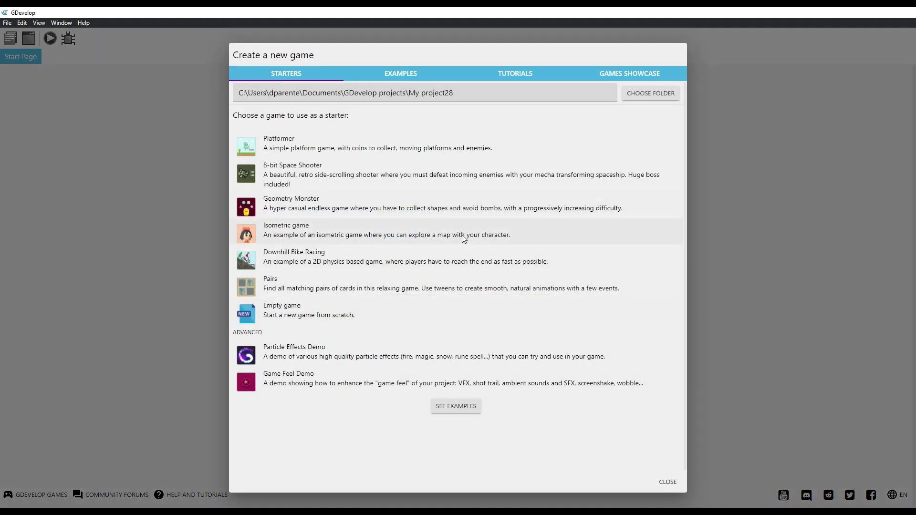
click(289, 310)
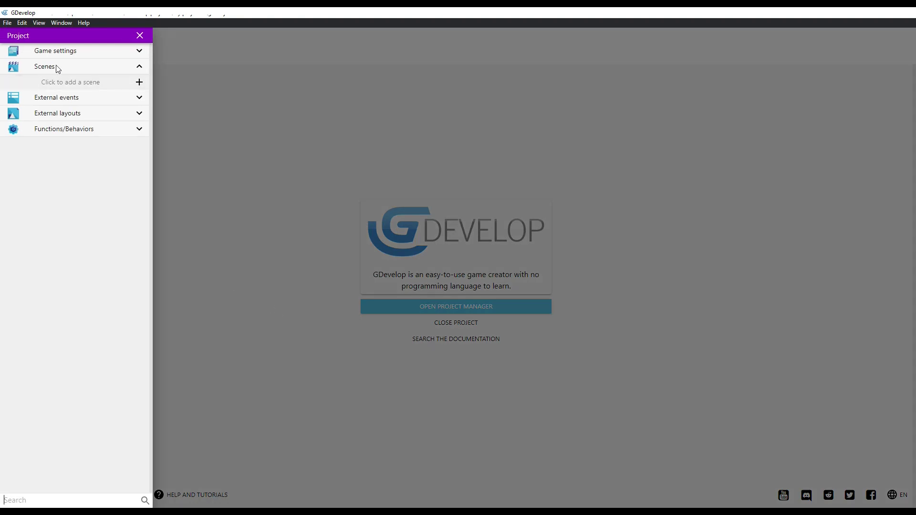
click(139, 82)
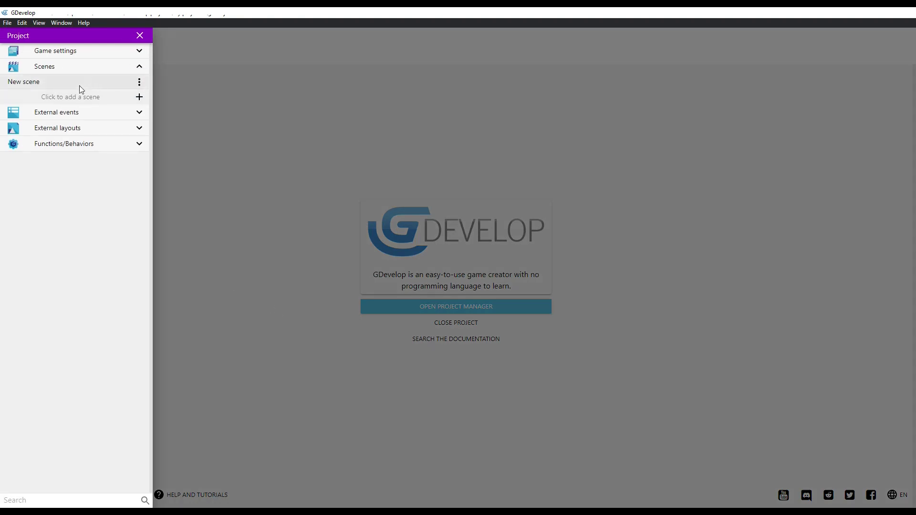
Rename the new scene to Level and open it for editing.
click(140, 82)
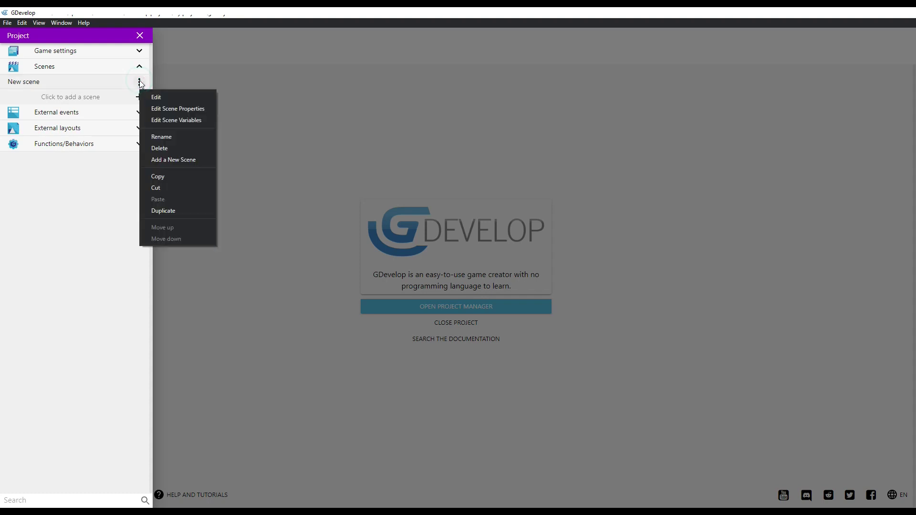
click(157, 136)
triple_click(52, 82)
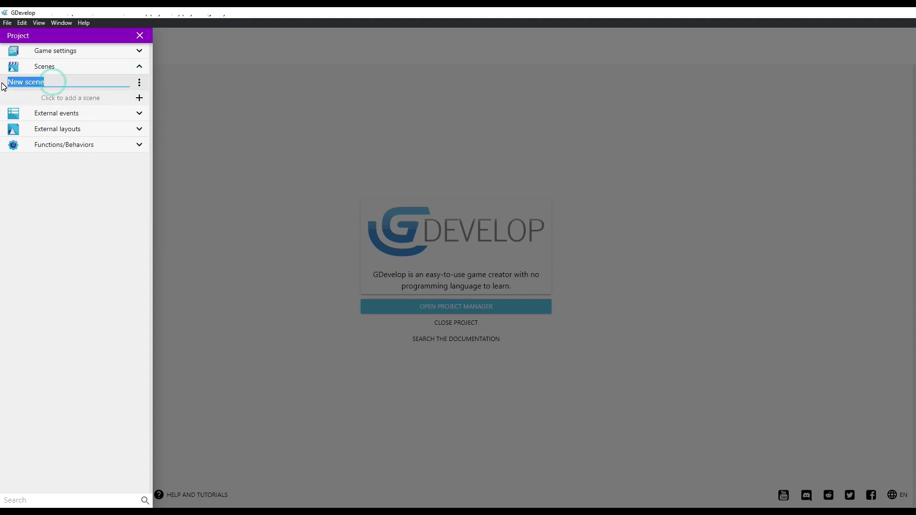
text(Level)
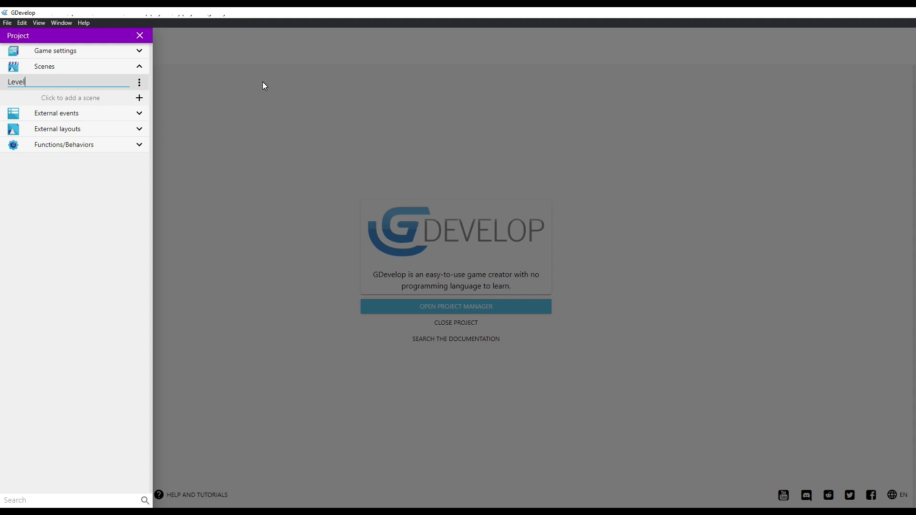
key(Return)
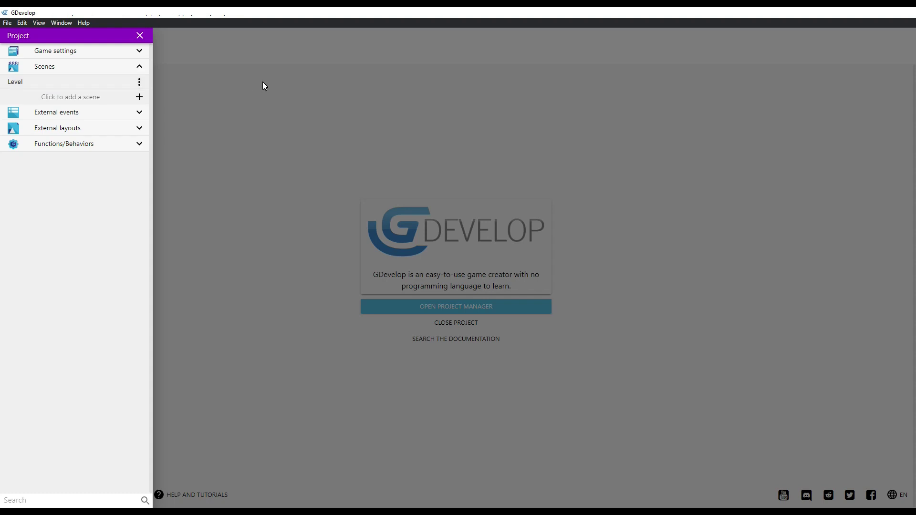
click(32, 83)
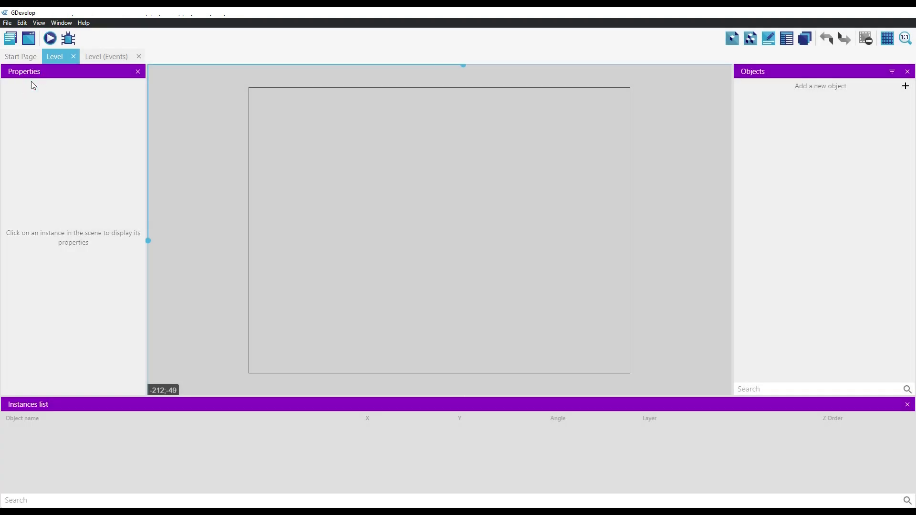
Add a Tilemap object to the Level scene from the experimental object types.
click(906, 86)
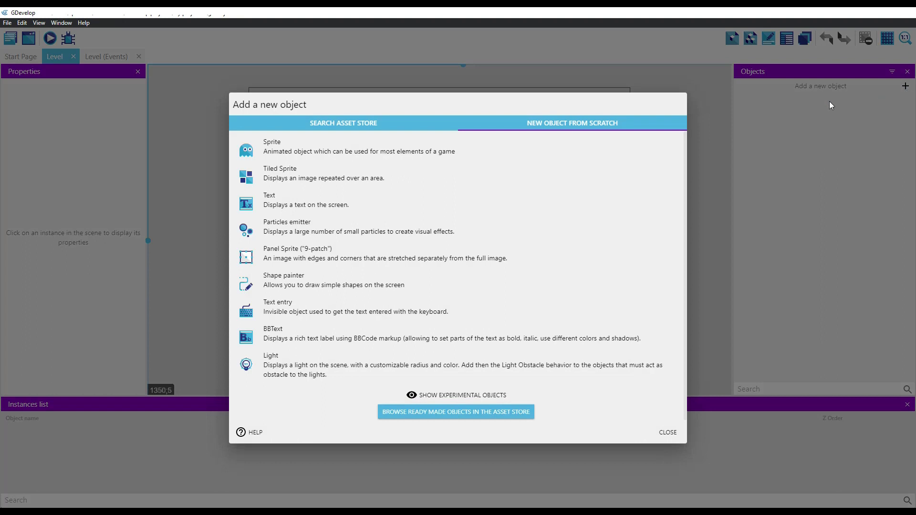
click(454, 395)
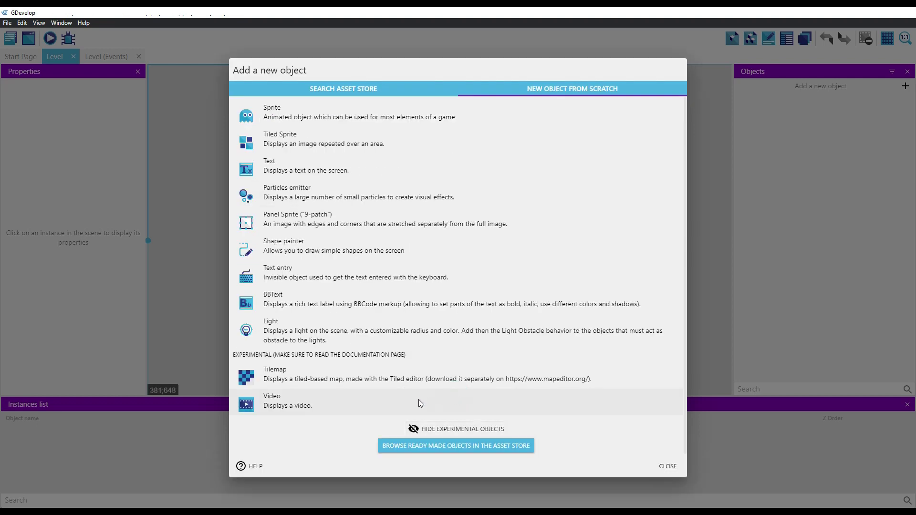
click(274, 373)
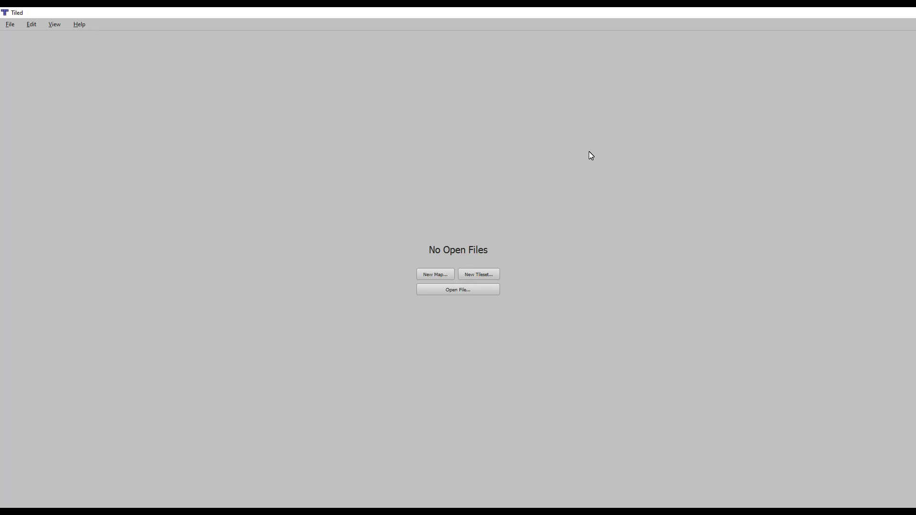
Create a new orthogonal CSV map, 16×16 tiles of 16 px, and proceed to save it.
click(440, 275)
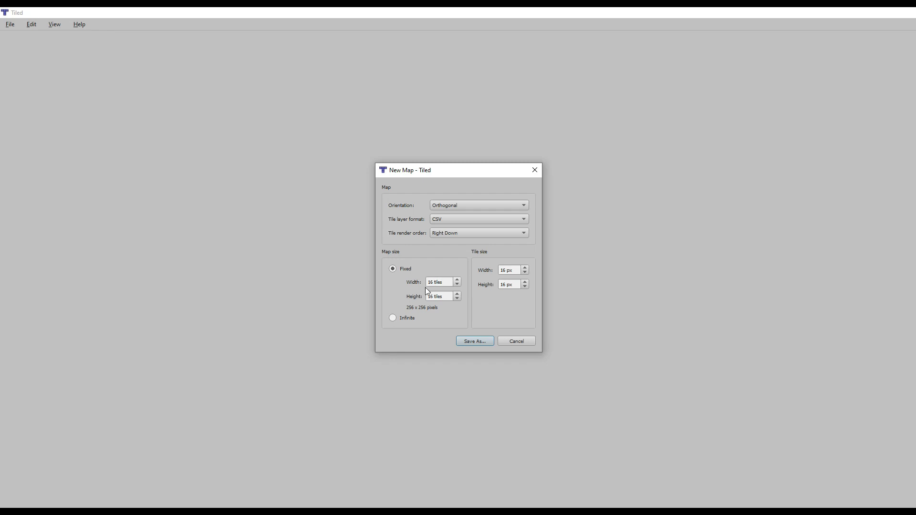
click(501, 271)
click(472, 341)
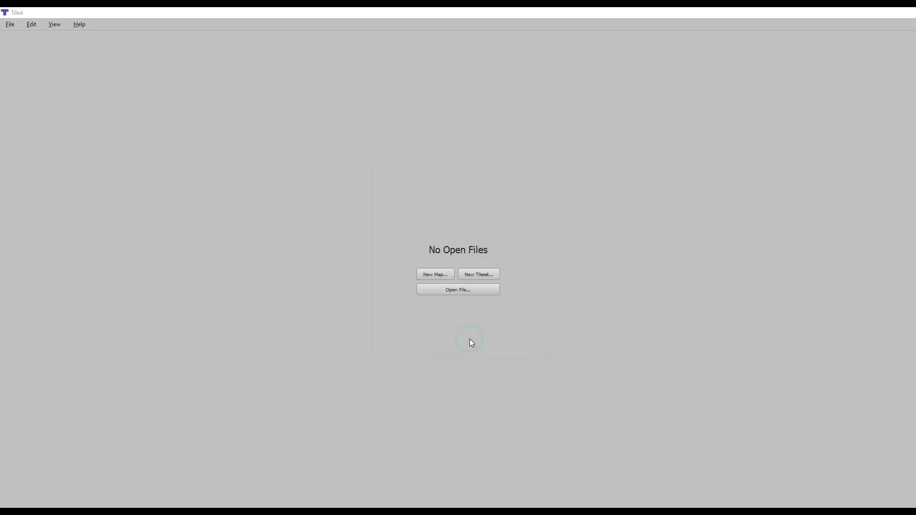
Save the new map as Level.tmx in the tilemap folder.
click(105, 383)
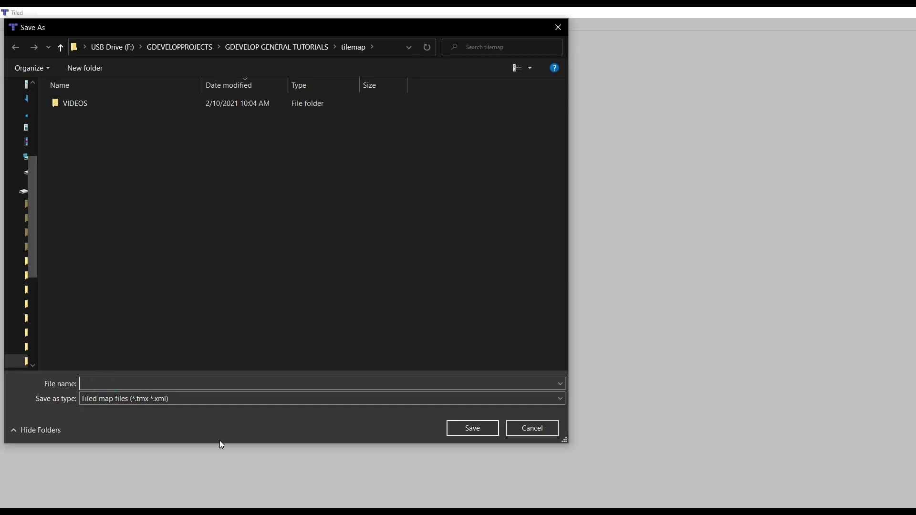
click(109, 381)
text(Level)
key(Return)
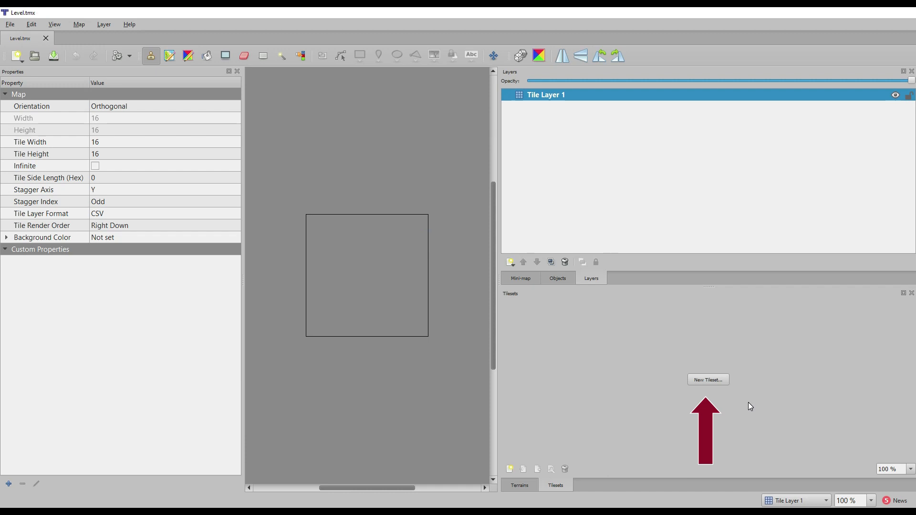
Create an embedded Castle tileset from castle-tileset.png with 16×16 px tiles.
click(709, 380)
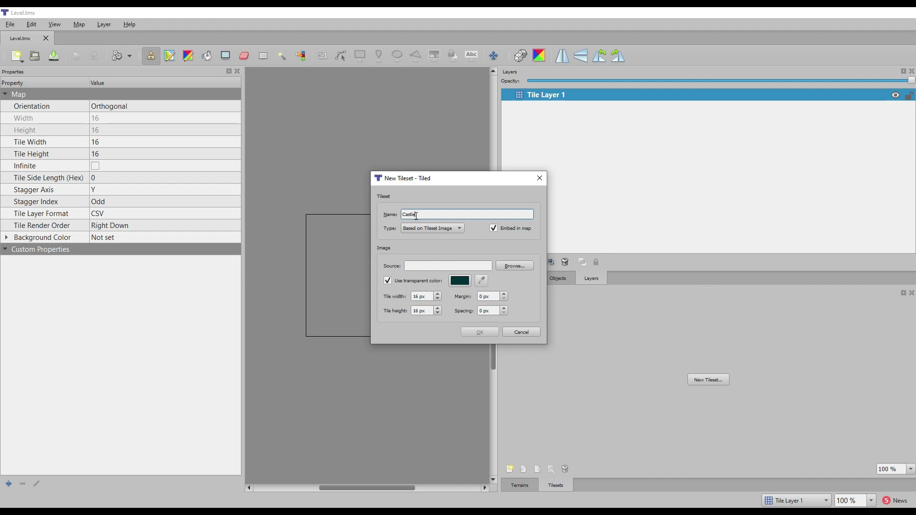
click(514, 266)
click(442, 167)
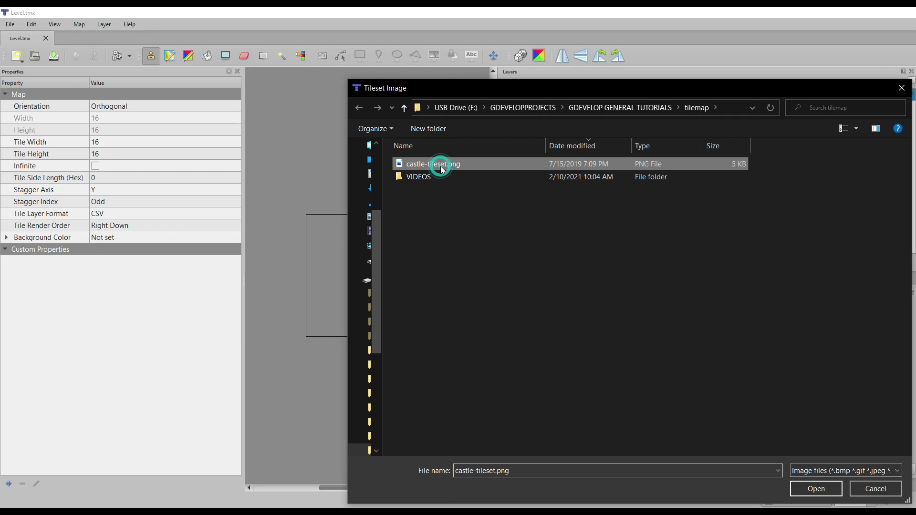
click(814, 490)
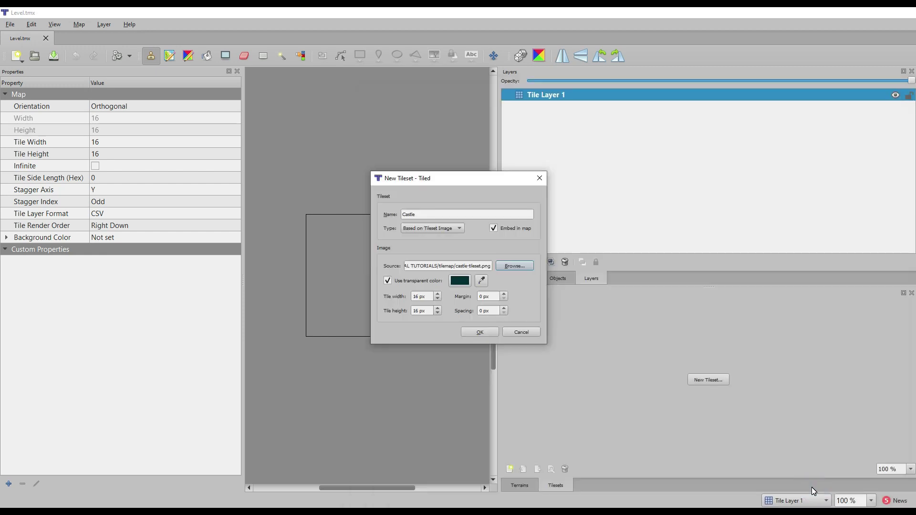
click(423, 297)
double_click(422, 297)
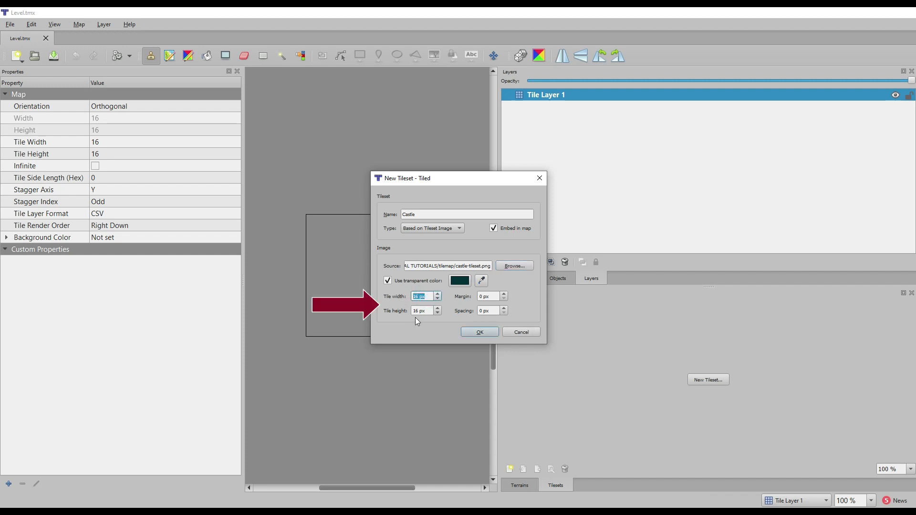
double_click(429, 311)
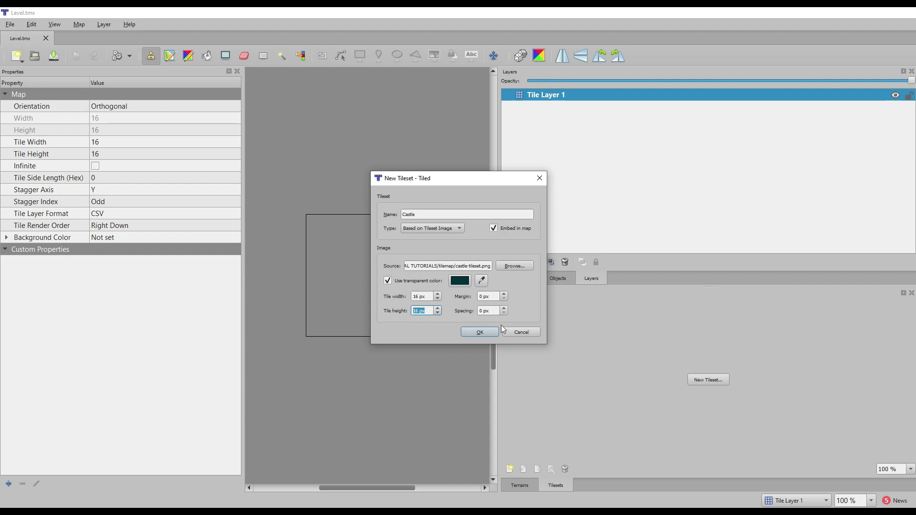
click(480, 333)
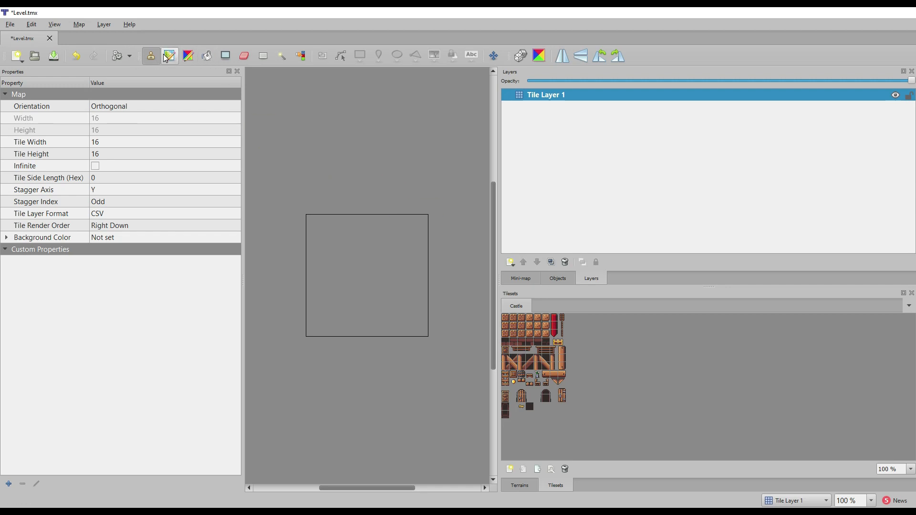
Select the Bucket Fill tool and rename Tile Layer 1 to Background.
click(208, 57)
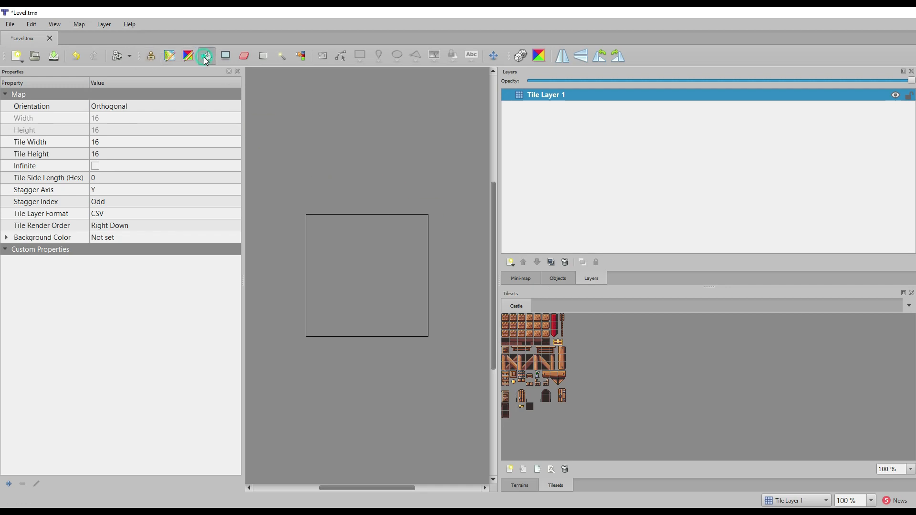
click(555, 97)
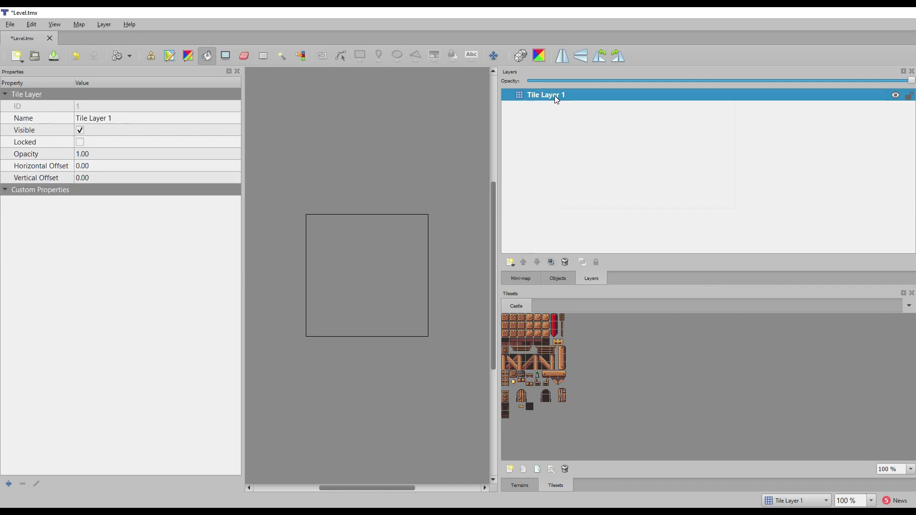
right_click(555, 97)
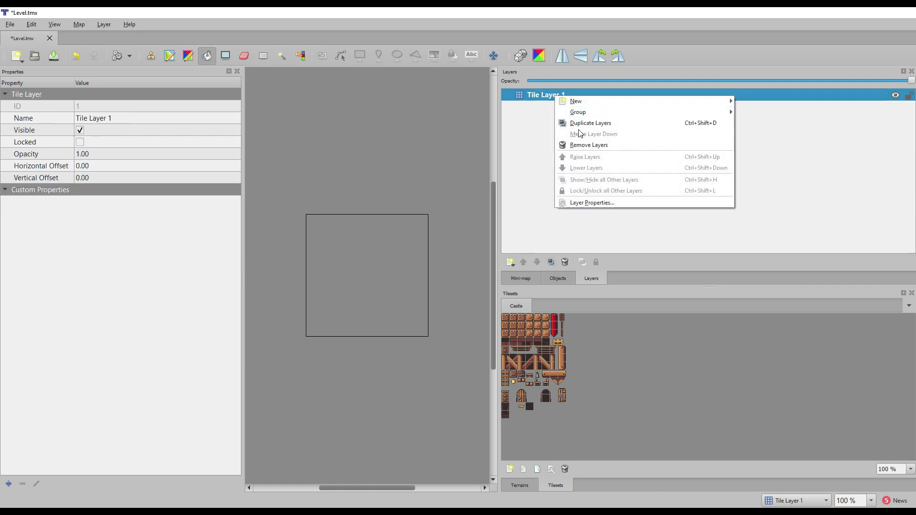
click(546, 97)
double_click(546, 95)
text(Background)
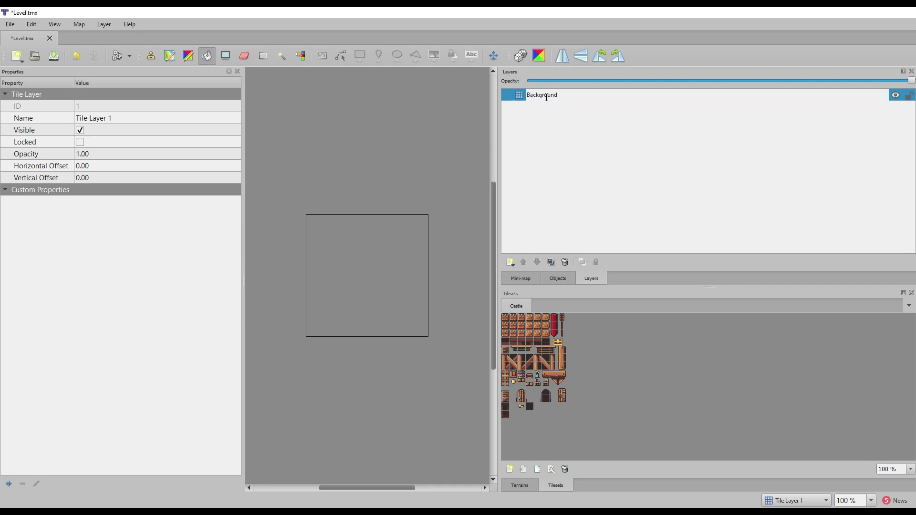
Flood-fill the whole Background layer with the dark Castle tile.
click(530, 409)
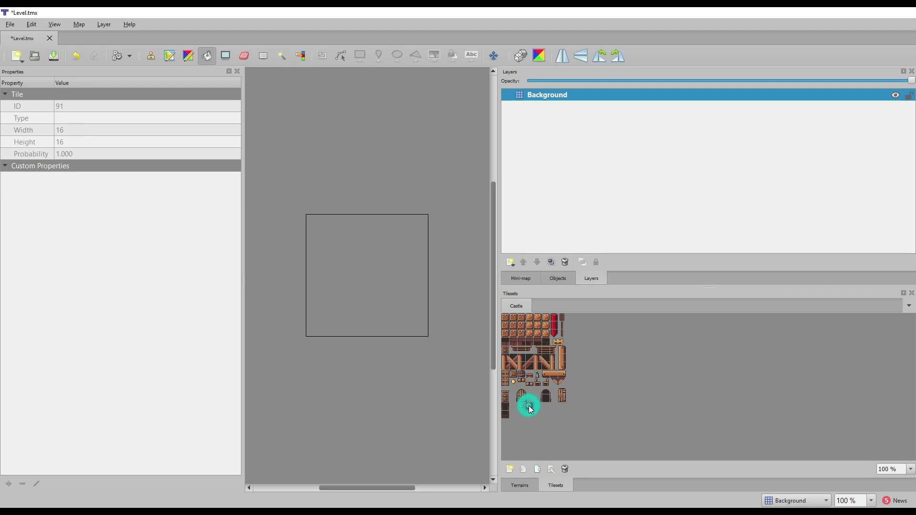
ctrl+scroll(531, 411, up, 2)
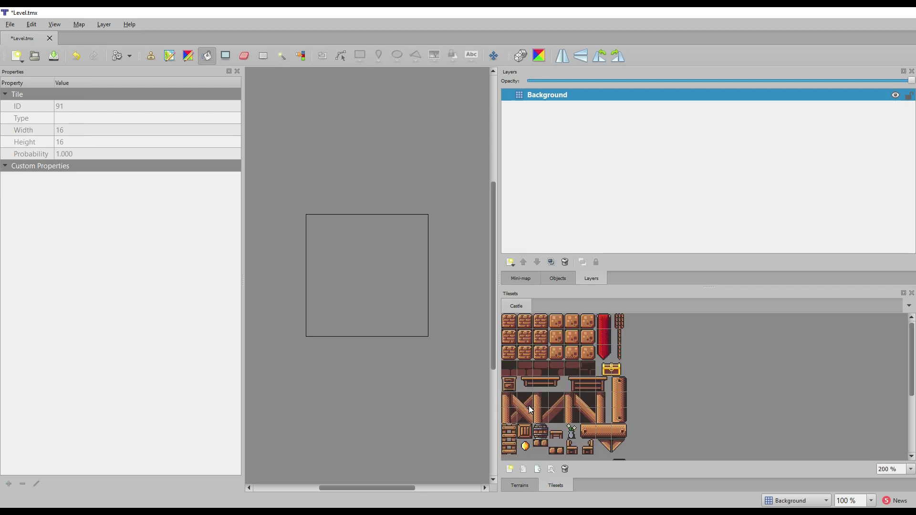
scroll(531, 411, down, 3)
click(361, 259)
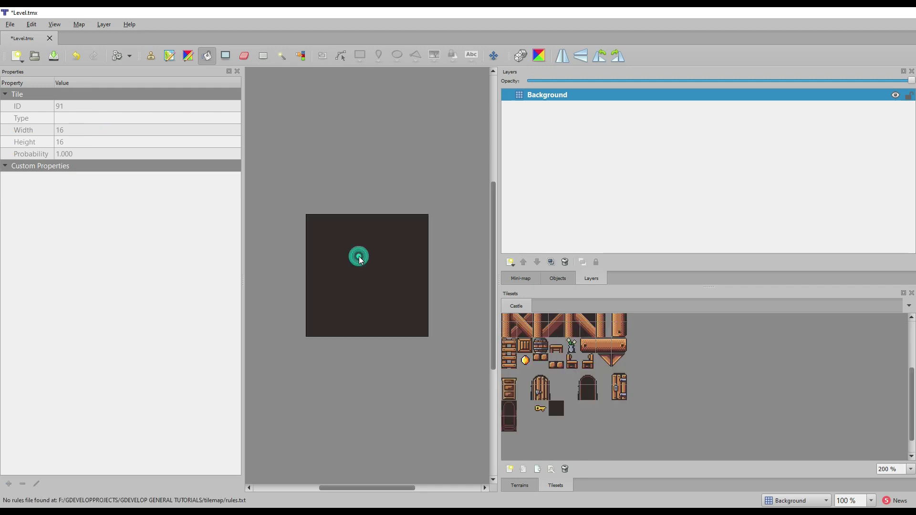
Add a new tile layer named Game above Background.
click(511, 264)
click(524, 277)
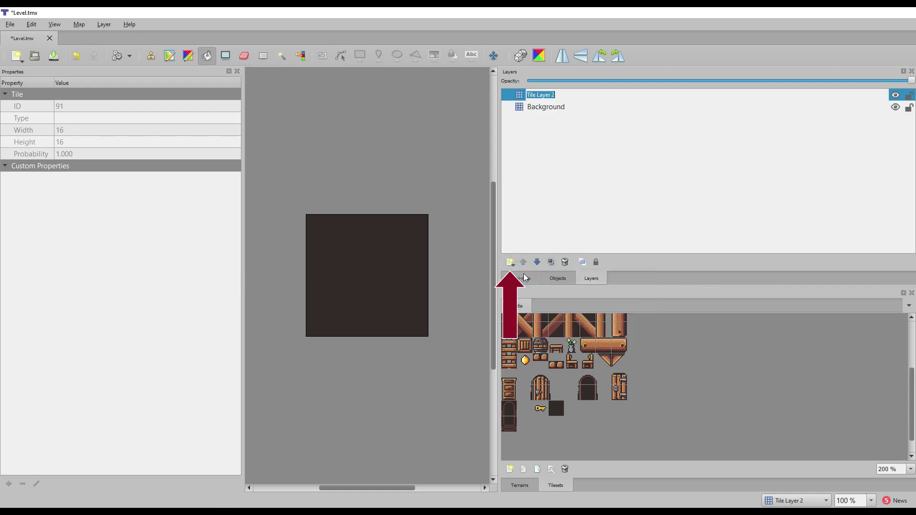
text(Game)
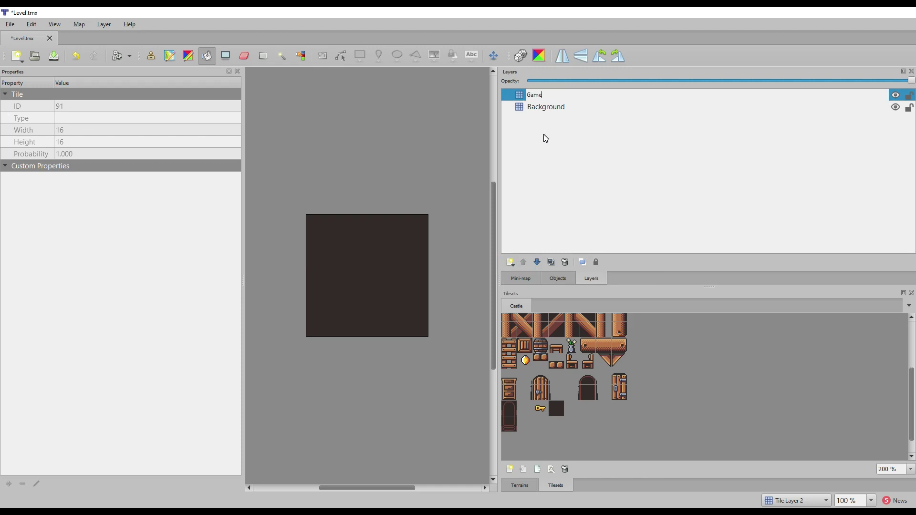
key(Return)
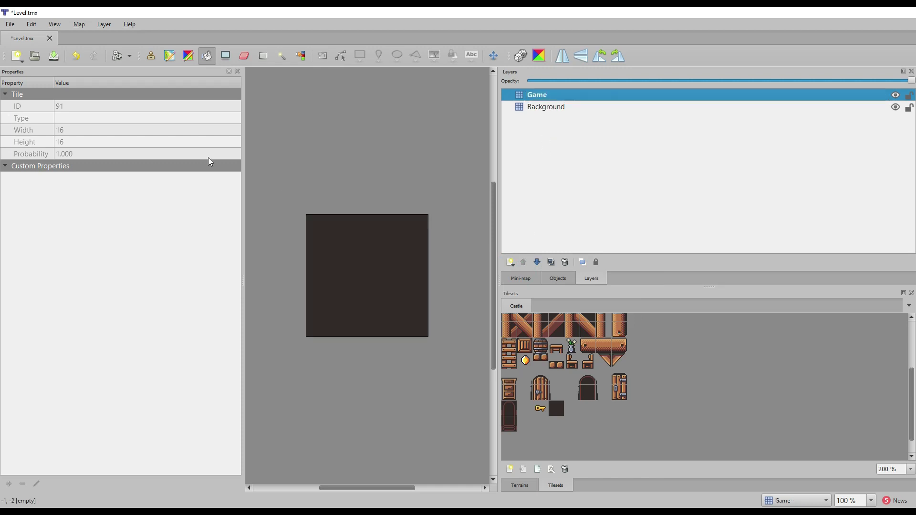
Stamp a row of girder tiles across the map's bottom edge.
click(149, 58)
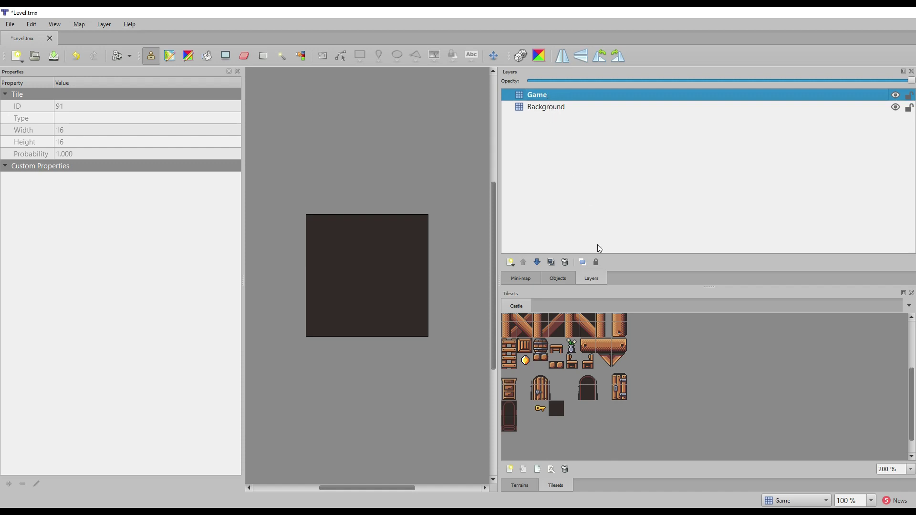
scroll(590, 345, up, 1)
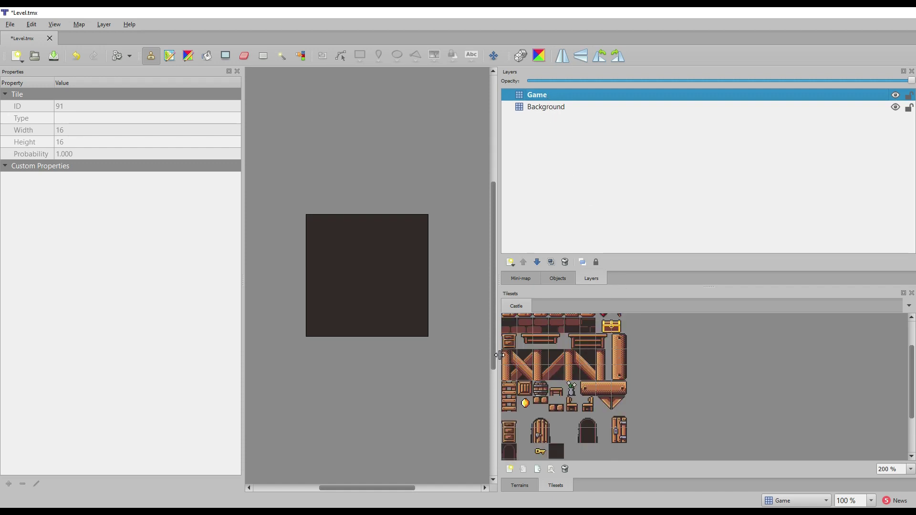
drag(504, 354, 601, 378)
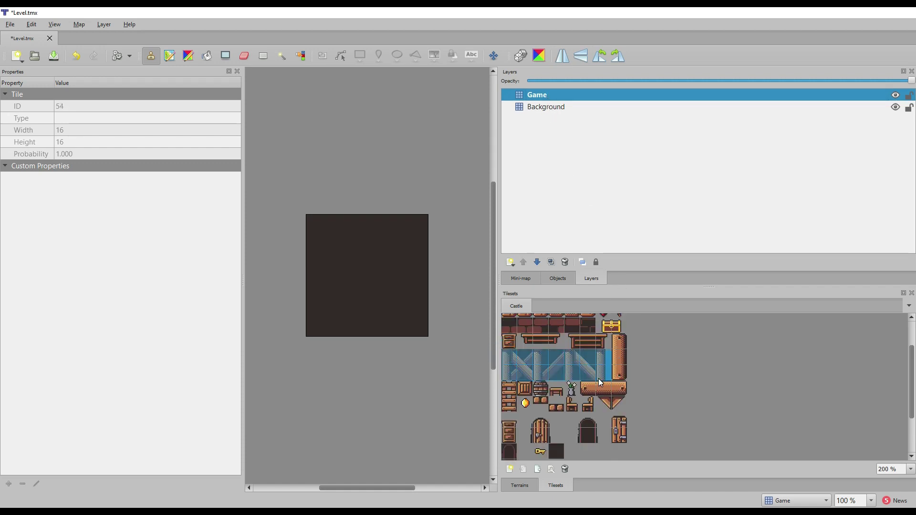
click(332, 332)
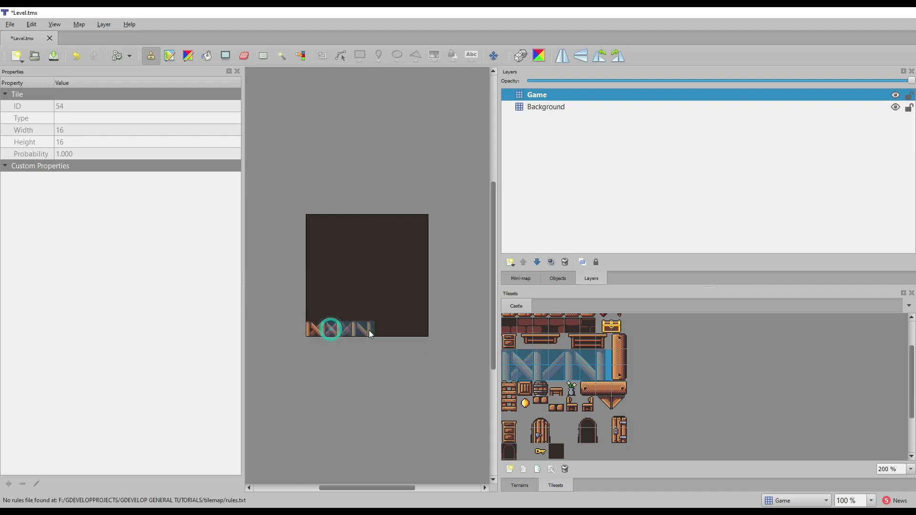
click(378, 331)
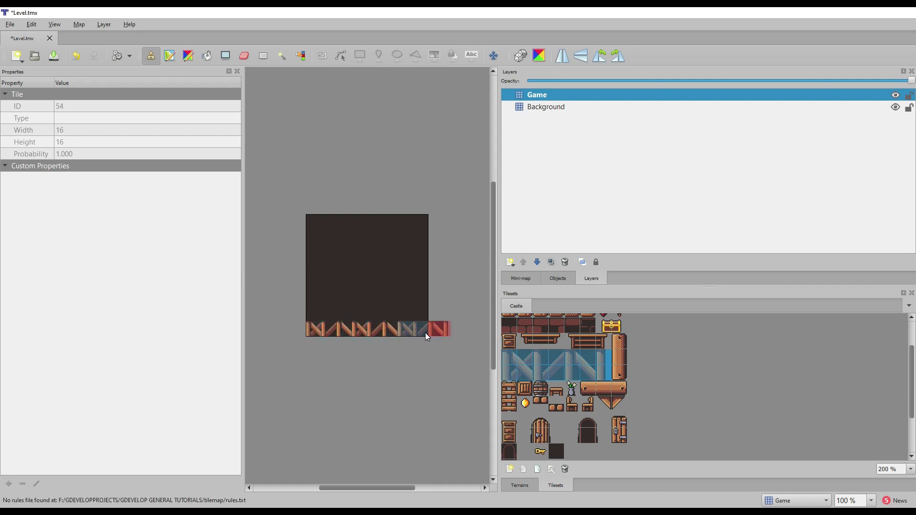
click(428, 337)
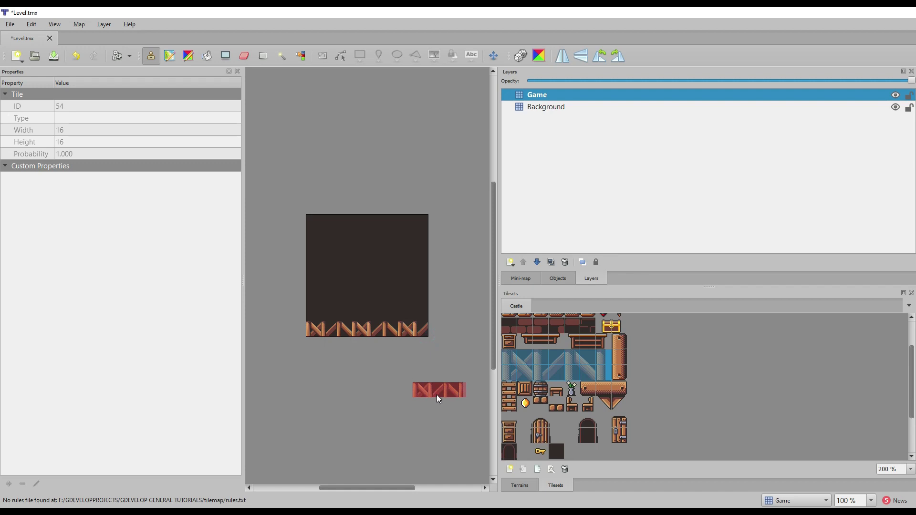
Top the girders with a wooden platform from left end to right end, then pick a 6×3 brick stamp.
click(585, 391)
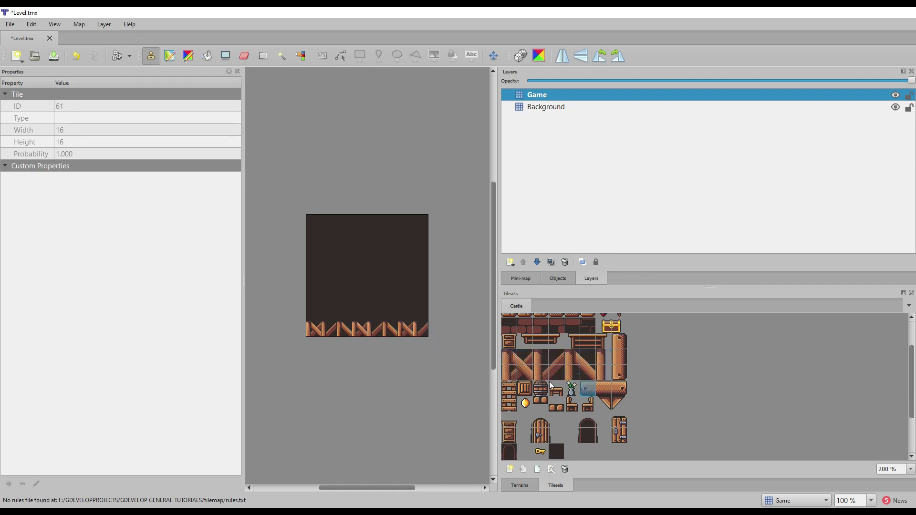
click(310, 317)
click(604, 389)
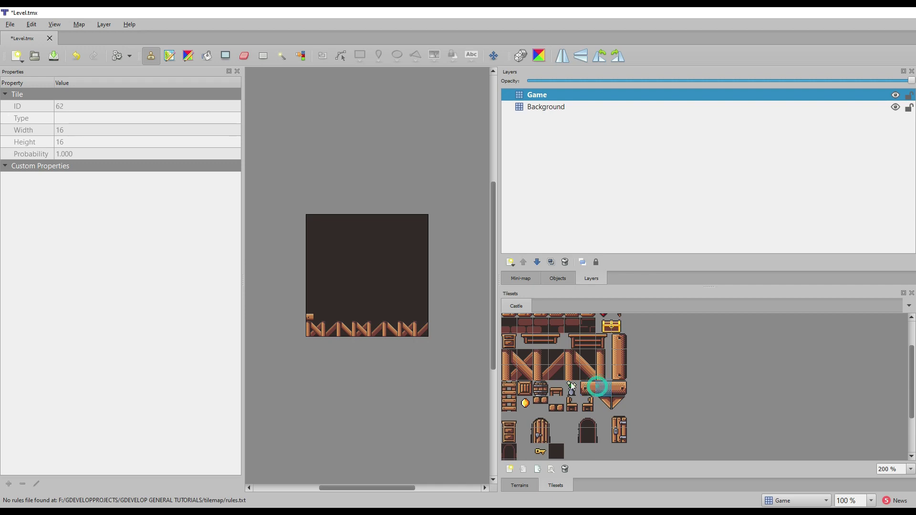
click(319, 318)
drag(321, 319, 417, 324)
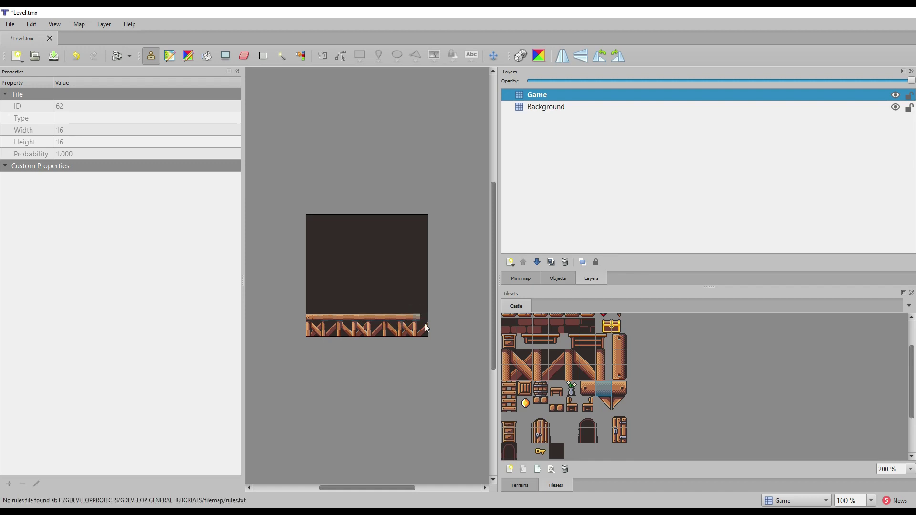
click(626, 390)
click(424, 317)
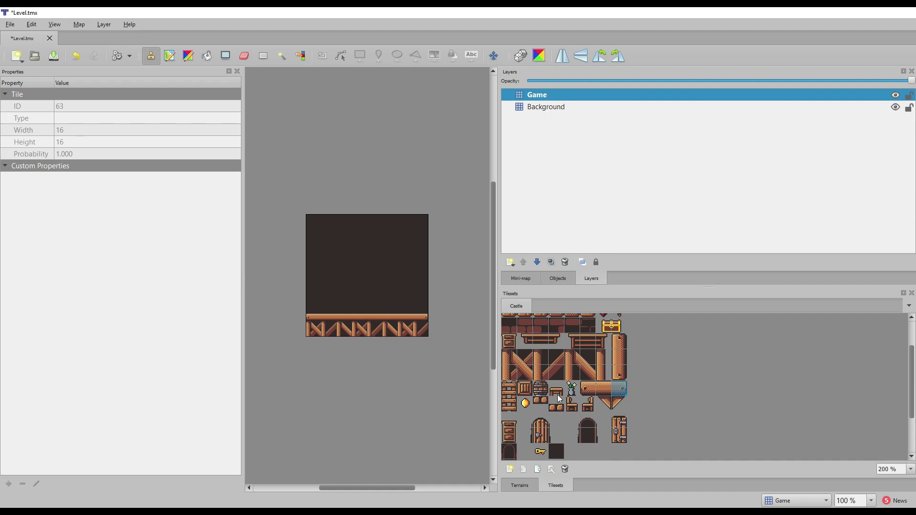
scroll(555, 383, up, 3)
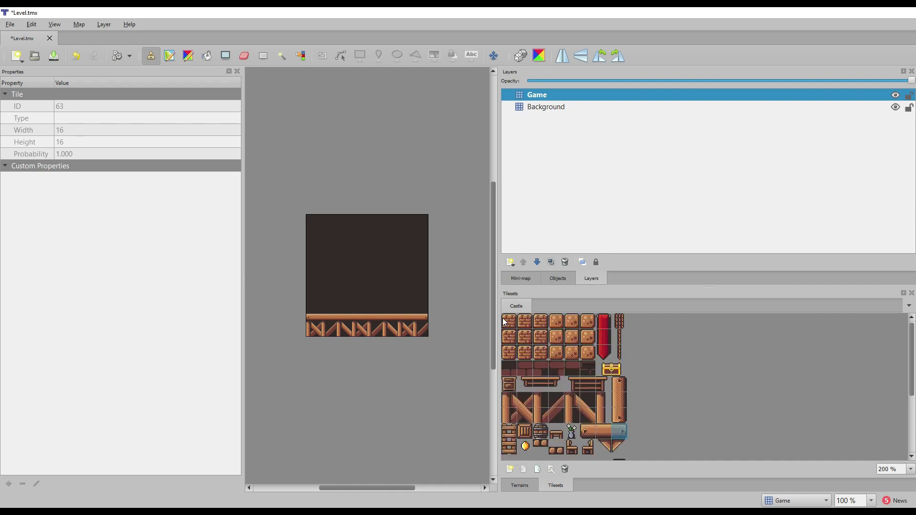
drag(508, 323, 588, 358)
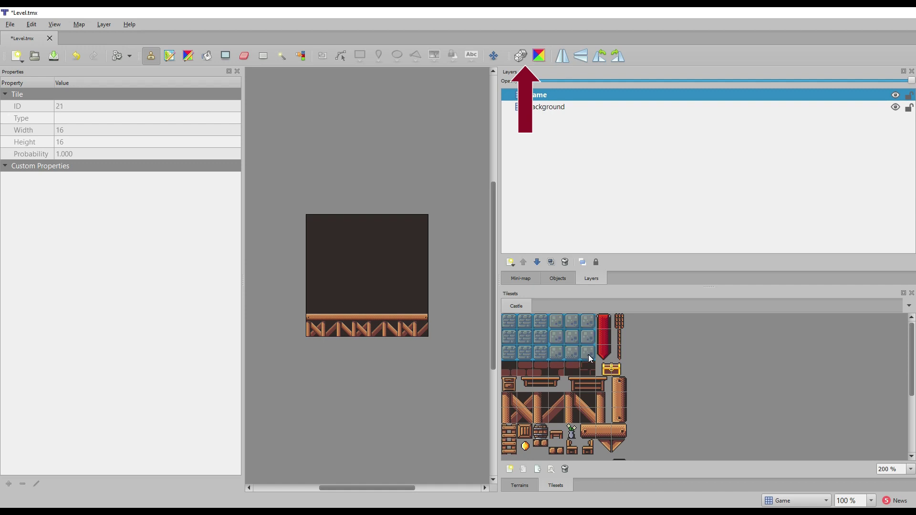